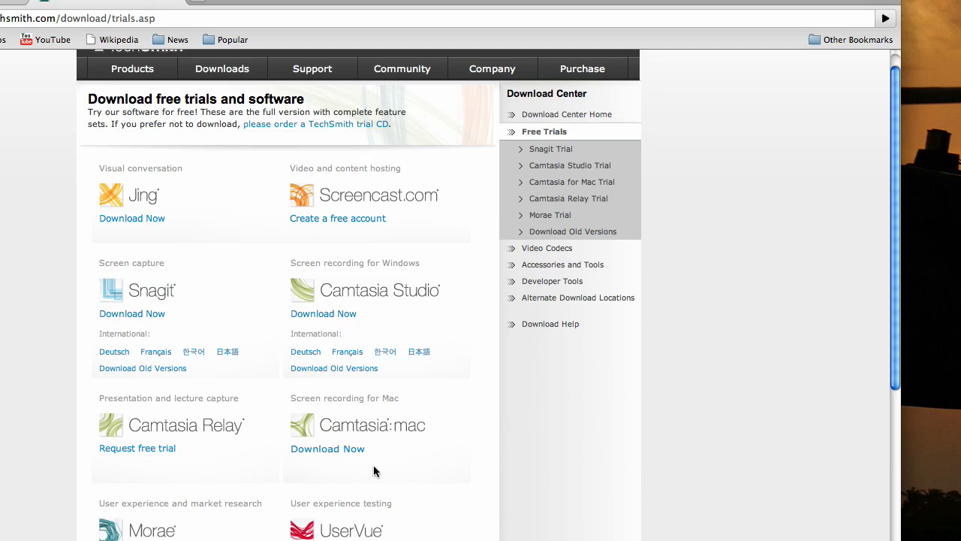
Open the Camtasia for Mac free-trial download page on TechSmith's trials page
{"action": "left_click", "coordinate": [327, 449]}
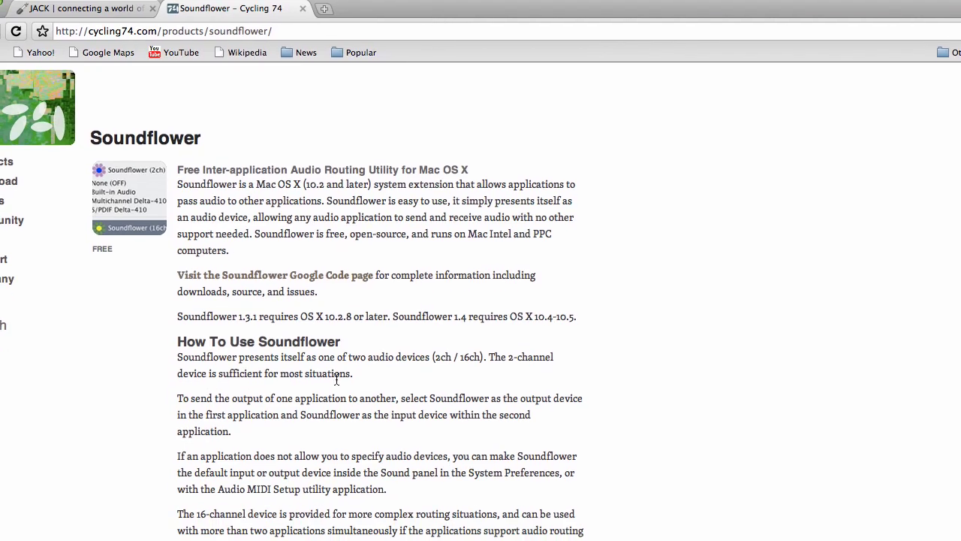
Go to the Cycling 74 downloads page and browse its Max 5.1 and Cyclops listings
{"action": "left_click", "coordinate": [28, 183]}
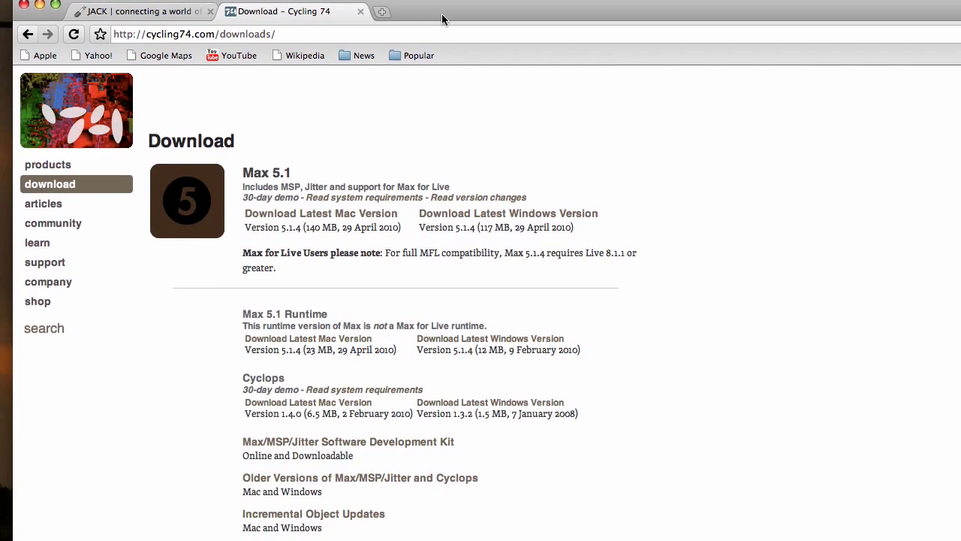
{"action": "scroll", "coordinate": [296, 263], "scroll_direction": "down", "scroll_amount": 2}
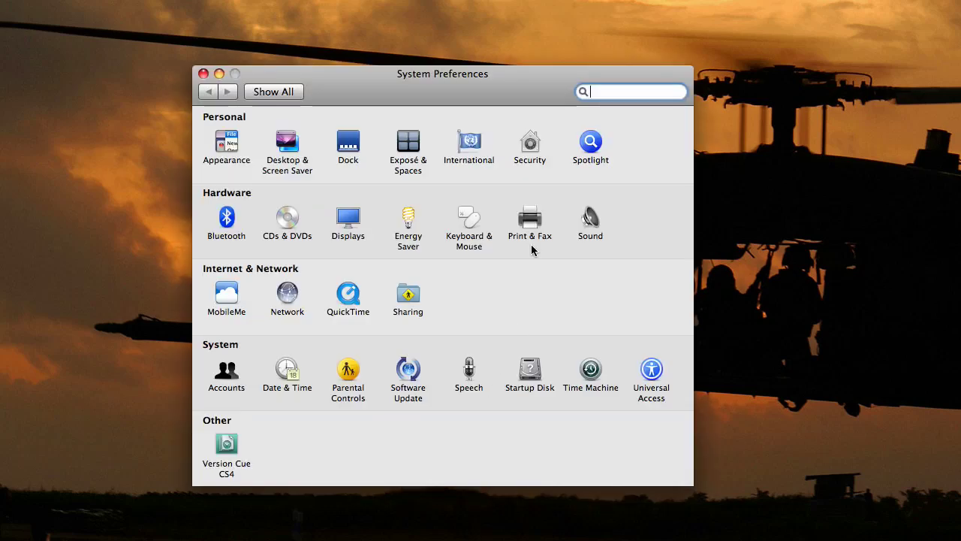
In Sound preferences, review the alert, output and input device lists, finding Soundflower (16ch)
{"action": "left_click", "coordinate": [592, 219]}
{"action": "left_click", "coordinate": [494, 261]}
{"action": "left_click", "coordinate": [674, 278]}
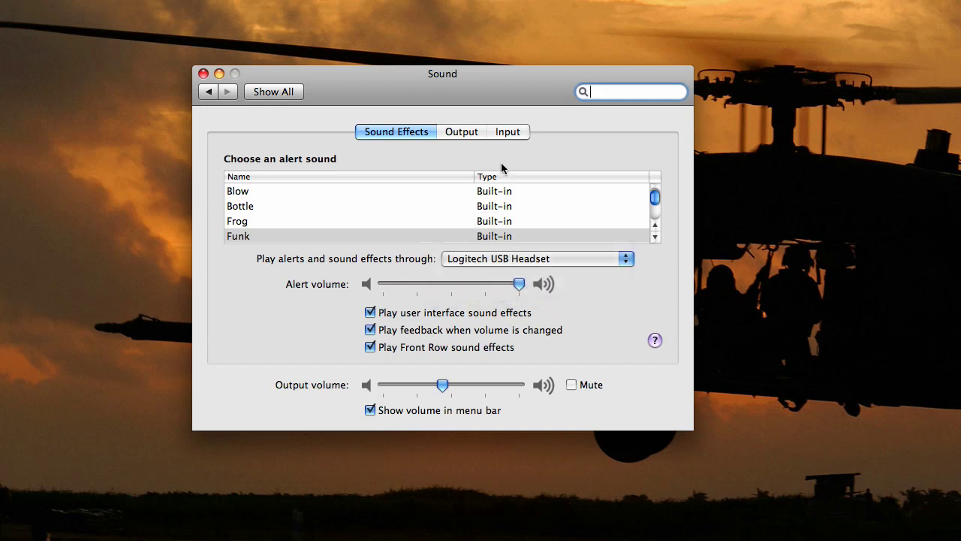
{"action": "left_click", "coordinate": [462, 132]}
{"action": "left_click", "coordinate": [501, 133]}
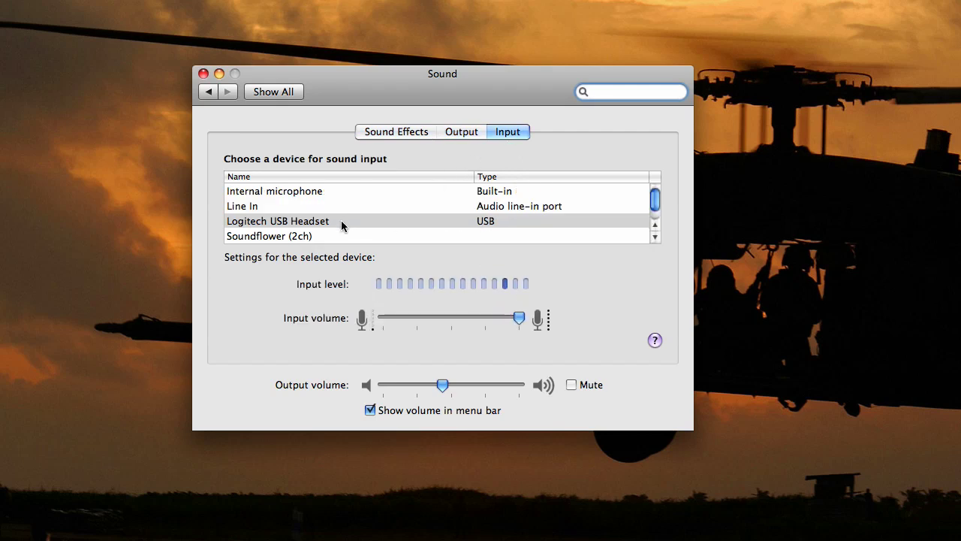
{"action": "scroll", "coordinate": [313, 237], "scroll_direction": "down", "scroll_amount": 1}
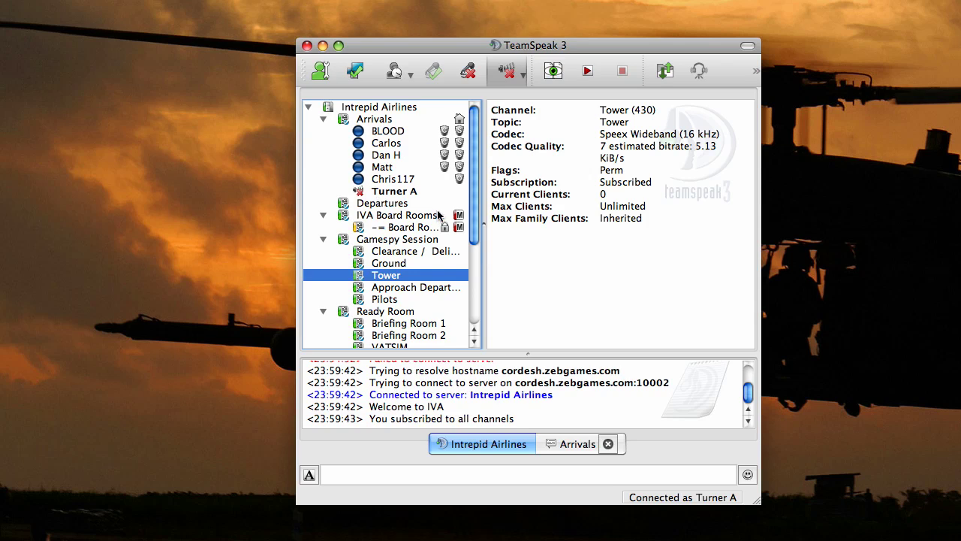
Scroll TeamSpeak 3's channel tree through Combat Flight Club and War Room and back
{"action": "scroll", "coordinate": [472, 156], "scroll_direction": "down", "scroll_amount": 1}
{"action": "scroll", "coordinate": [472, 156], "scroll_direction": "down", "scroll_amount": 5}
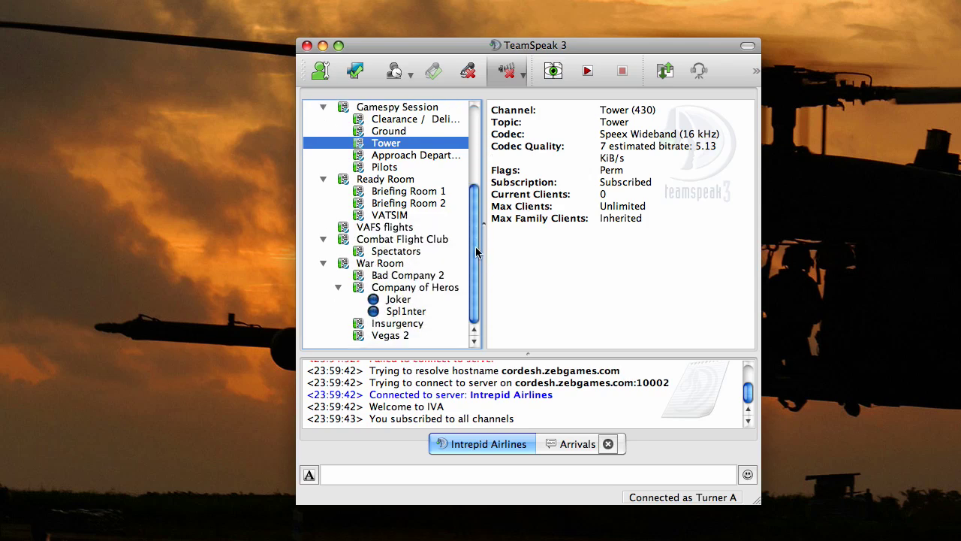
{"action": "scroll", "coordinate": [472, 156], "scroll_direction": "up", "scroll_amount": 3}
{"action": "scroll", "coordinate": [472, 156], "scroll_direction": "up", "scroll_amount": 3}
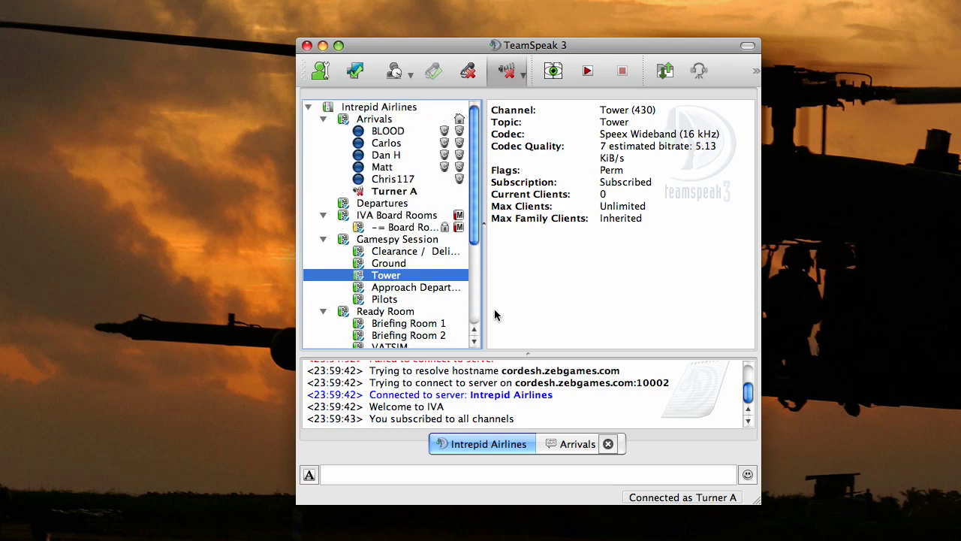